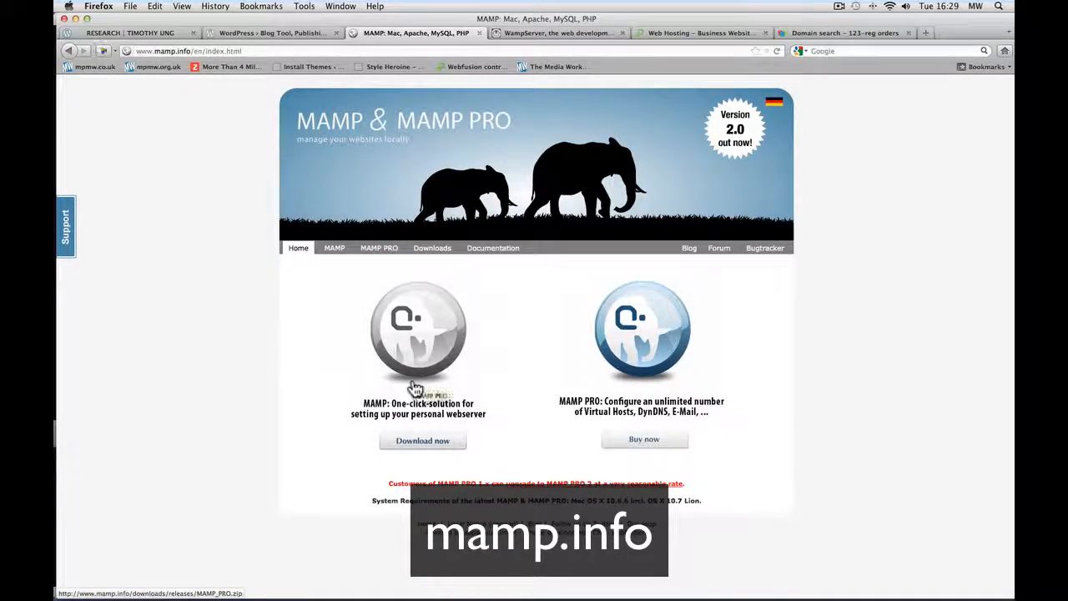
- Download the free MAMP package as MAMP_MAMP_PRO_2.0.5.zip from mamp.info
click(431, 444)
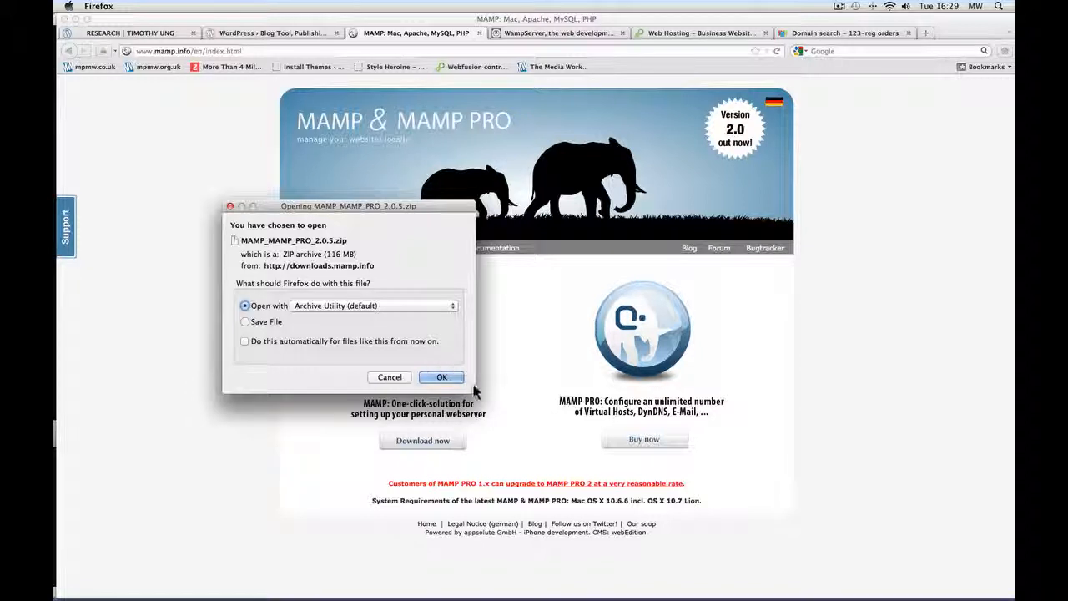
click(446, 378)
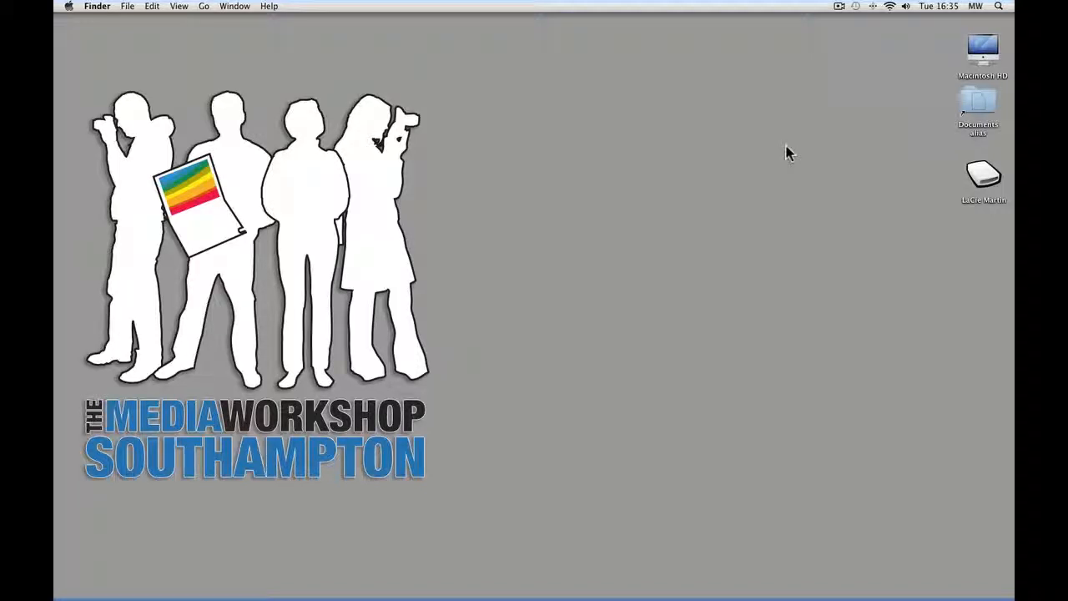
- Browse Macintosh HD to the home Downloads folder and launch the MAMP.pkg installer
double_click(983, 51)
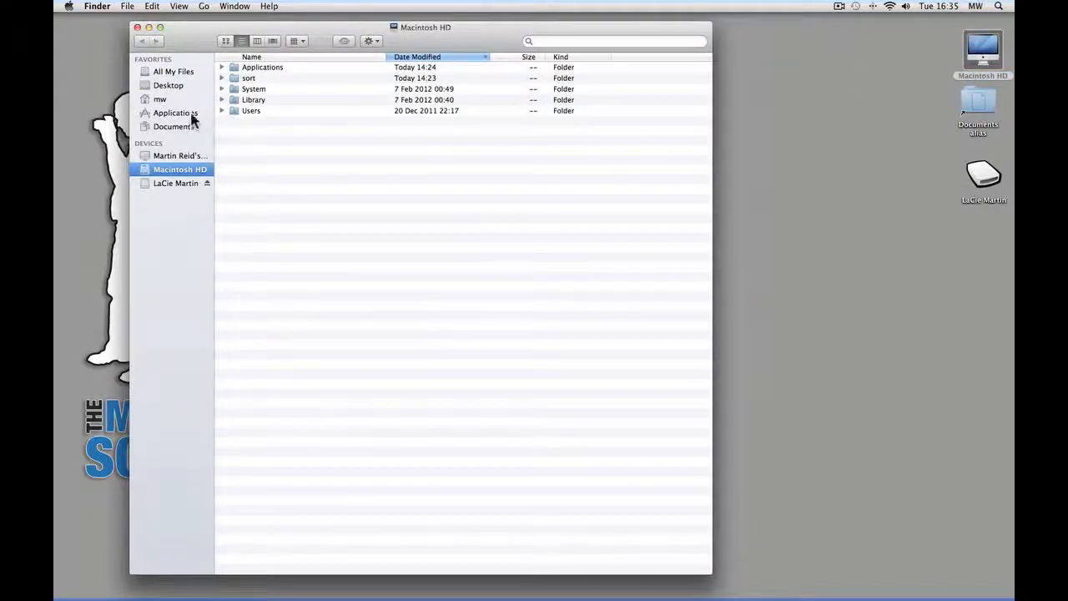
click(162, 97)
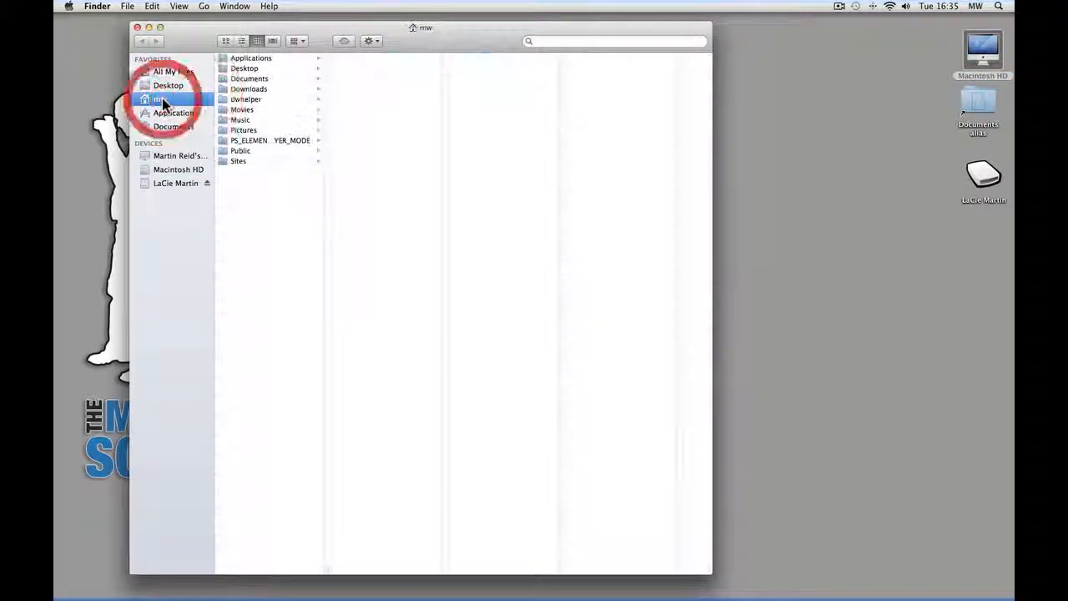
click(245, 88)
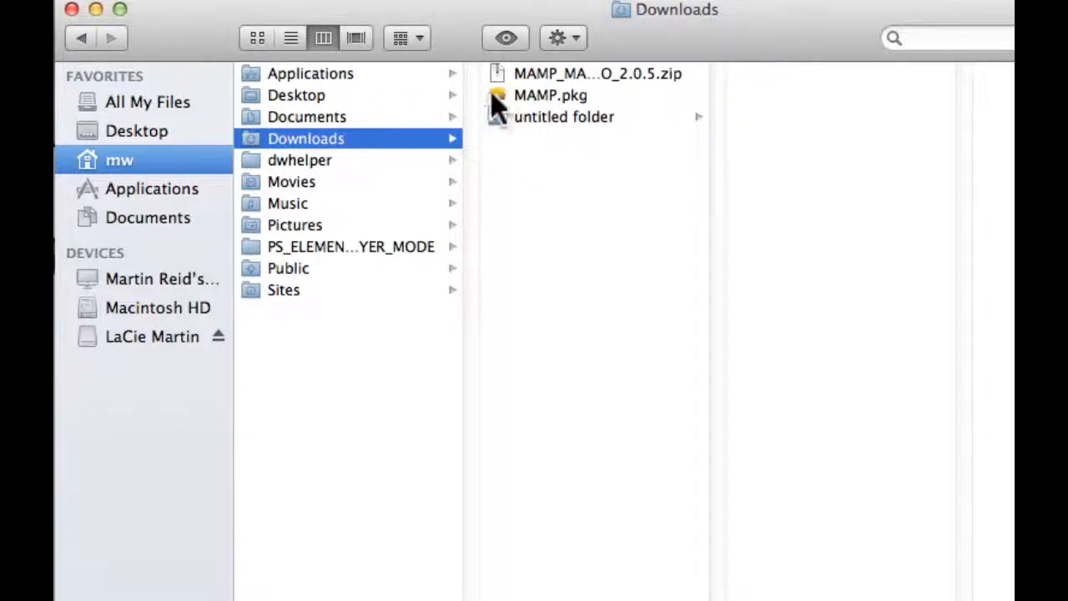
double_click(540, 95)
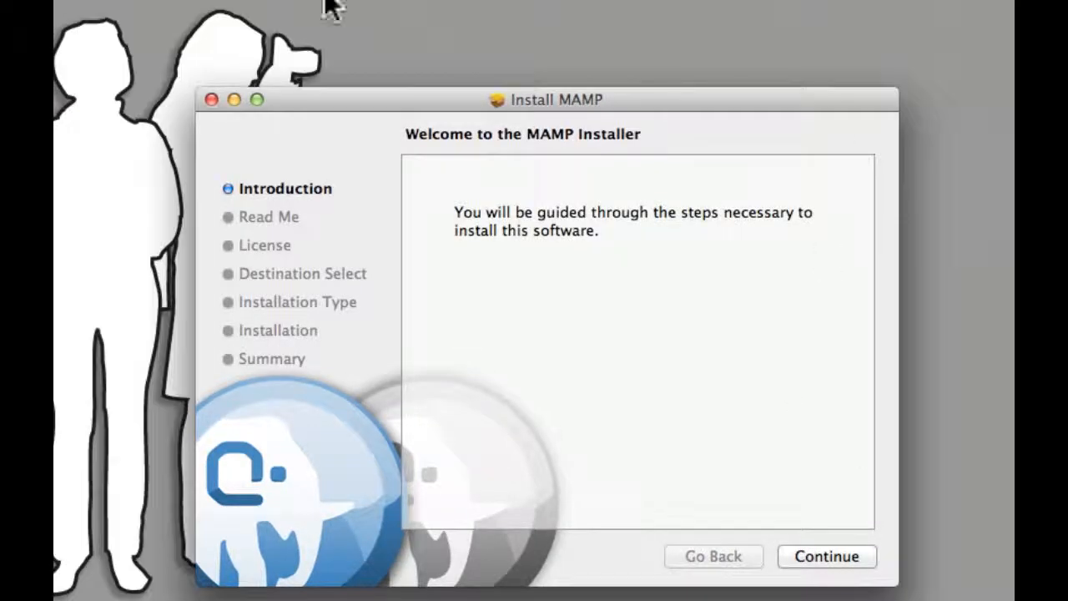
- Continue past the introduction and read-me, scroll through the licence, and agree to it
drag(679, 101, 678, 52)
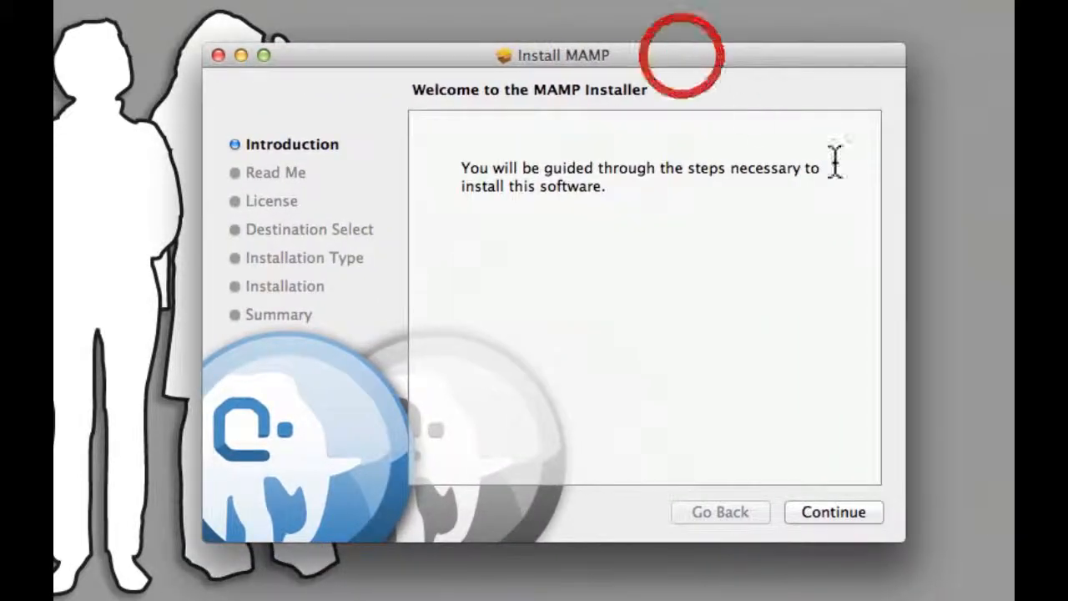
click(858, 511)
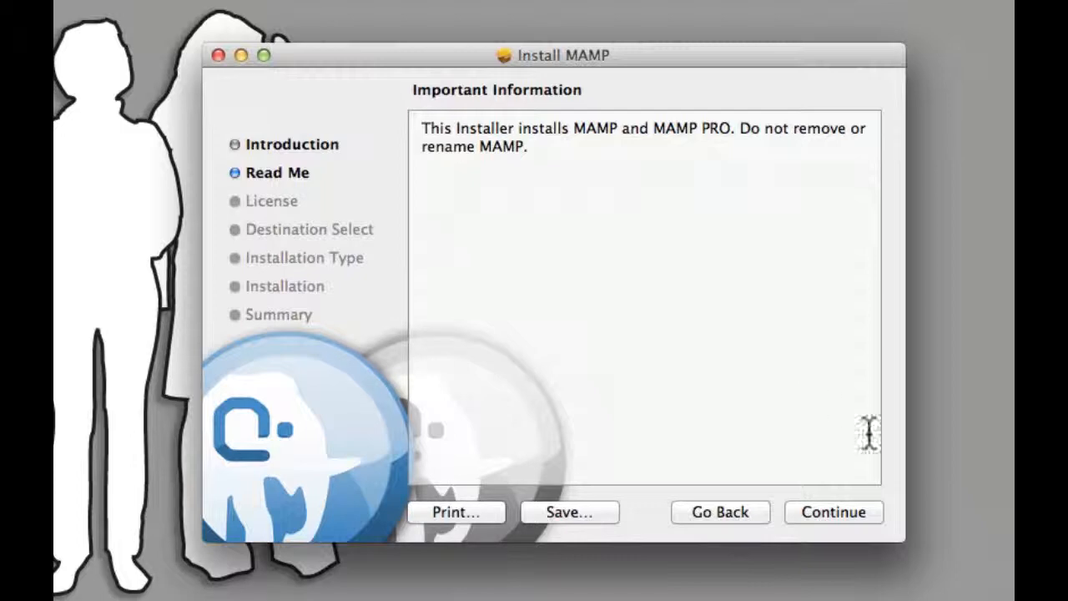
click(834, 512)
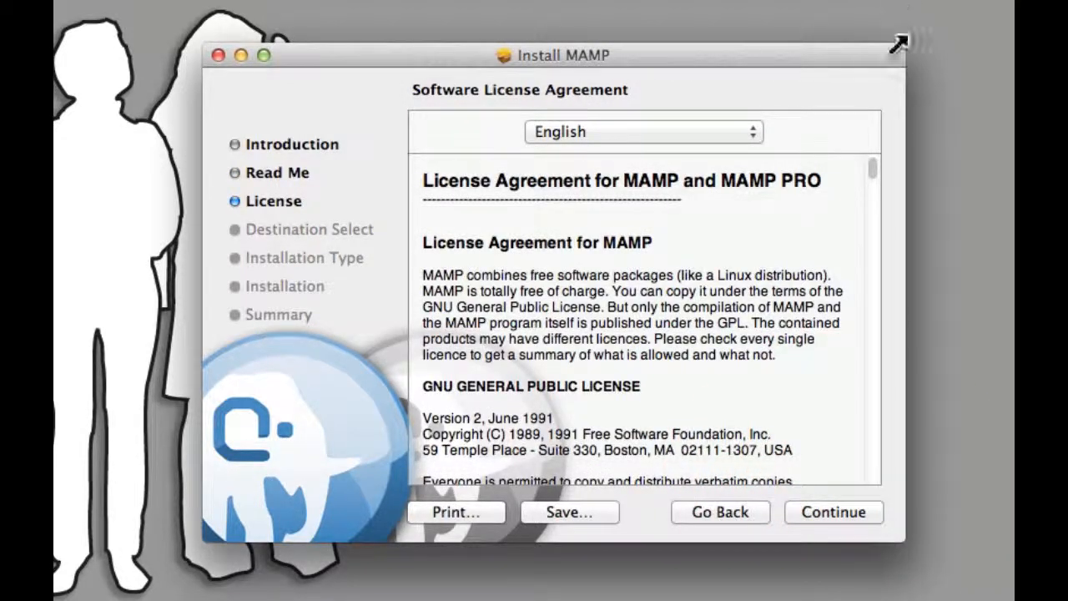
drag(872, 169, 868, 518)
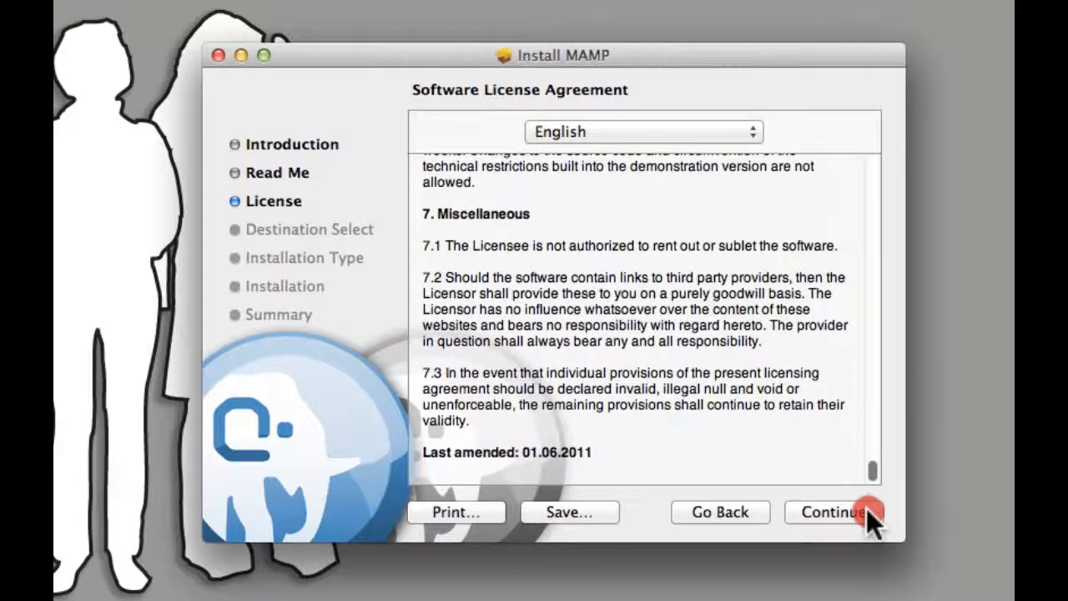
click(824, 515)
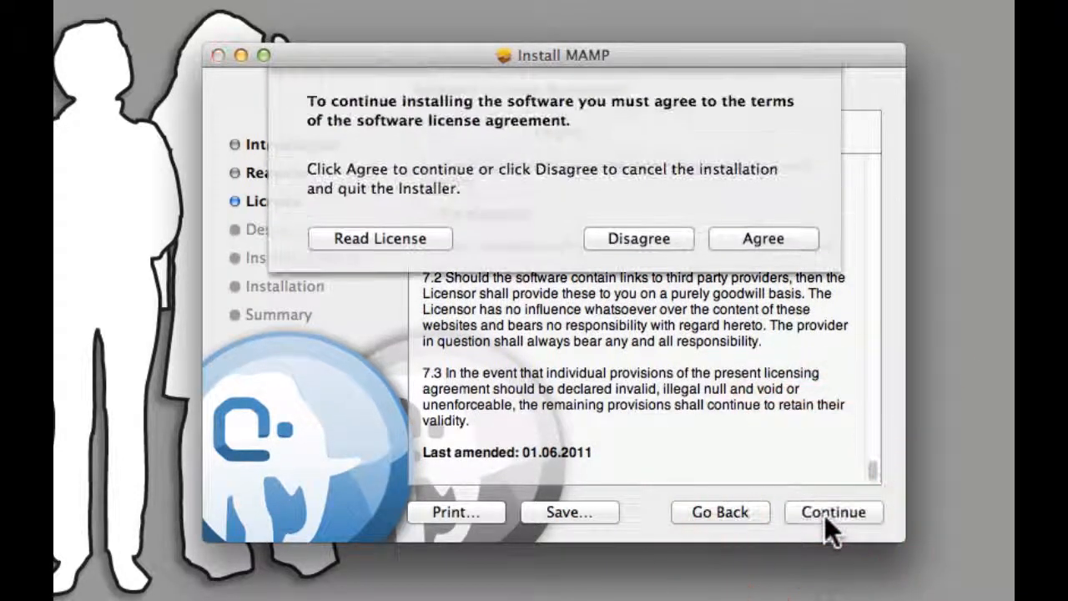
click(755, 239)
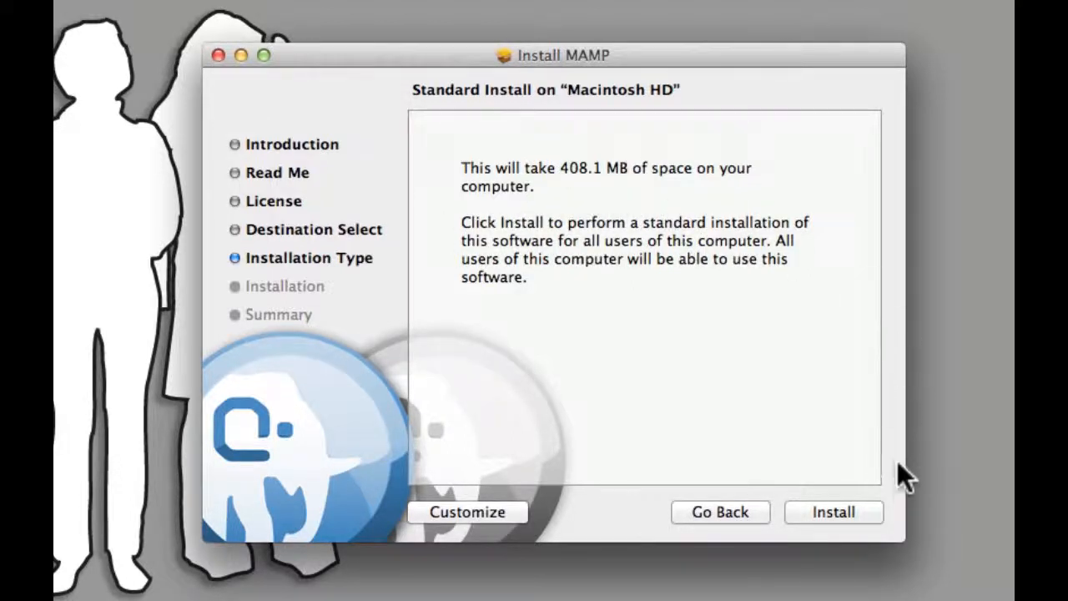
- Run the standard install with the admin password, then close the installer after success
click(855, 510)
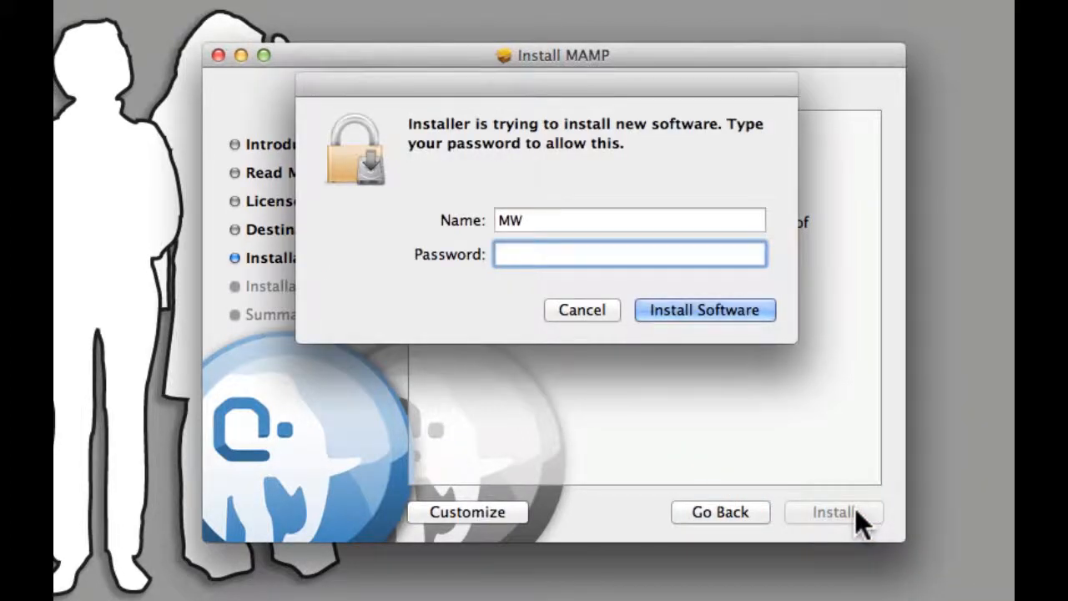
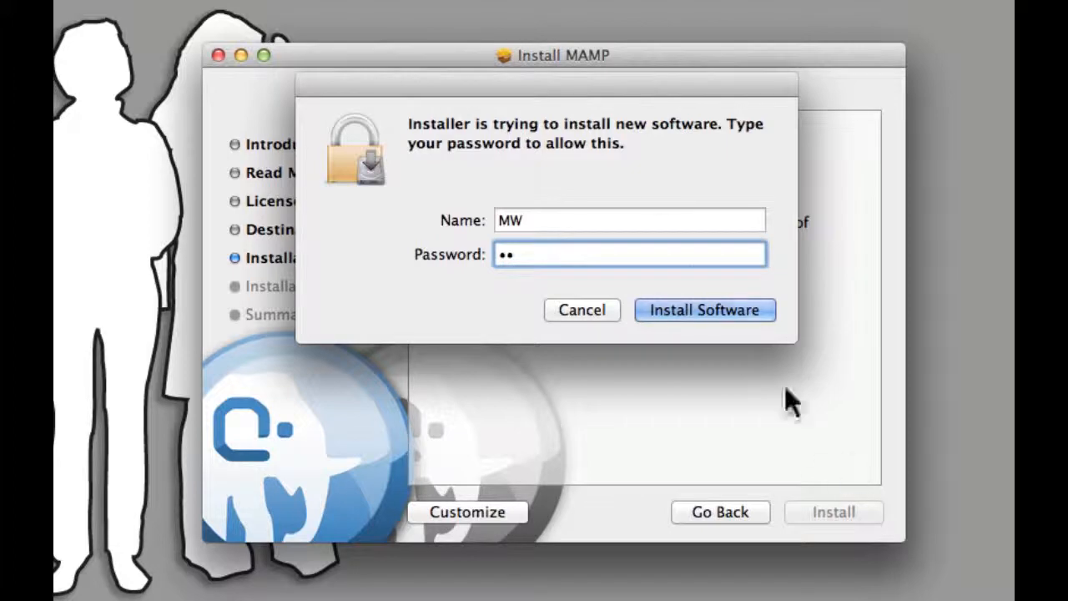
click(705, 306)
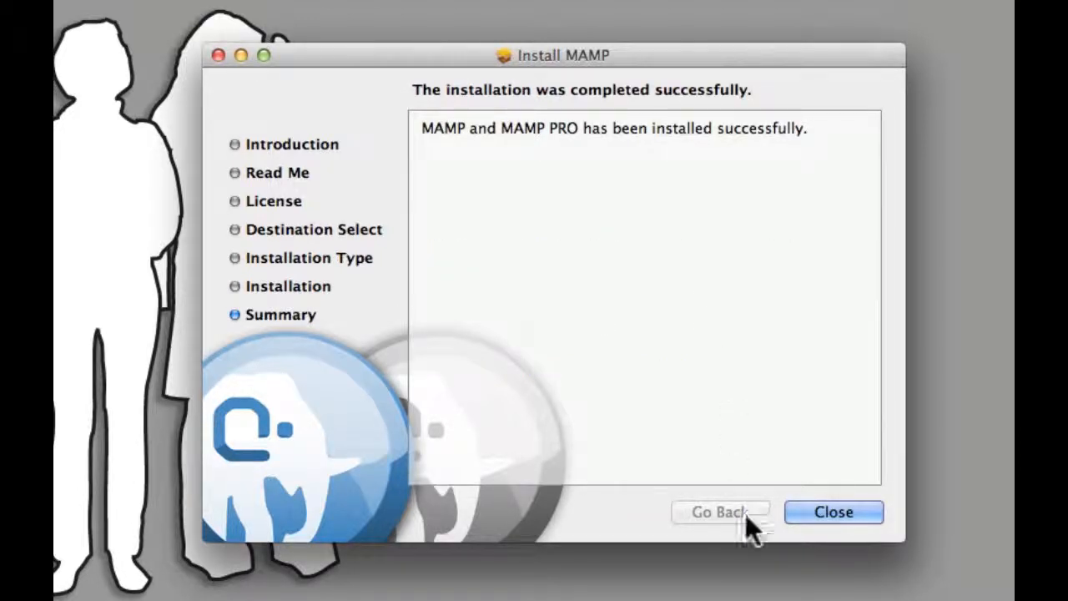
click(816, 510)
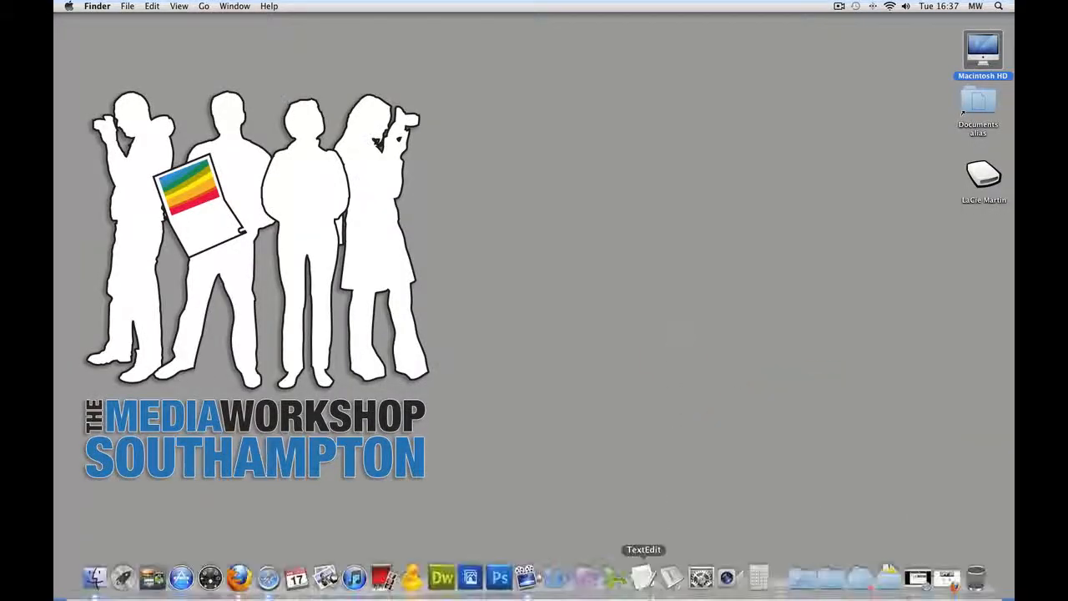
- Drag the MAMP app from Applications › MAMP into the Dock and close both Finder windows
double_click(980, 49)
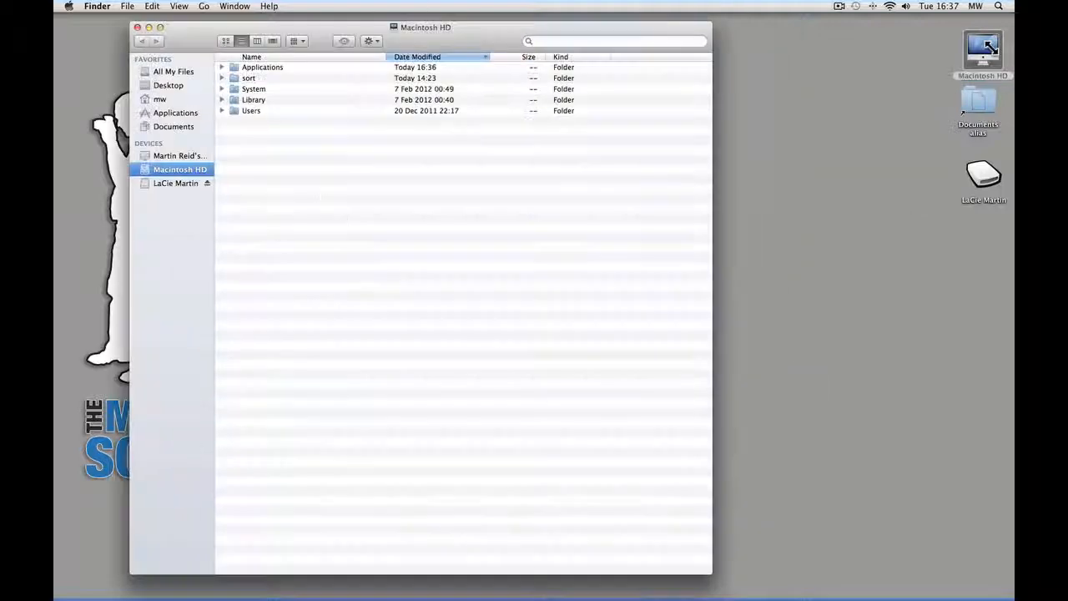
click(245, 68)
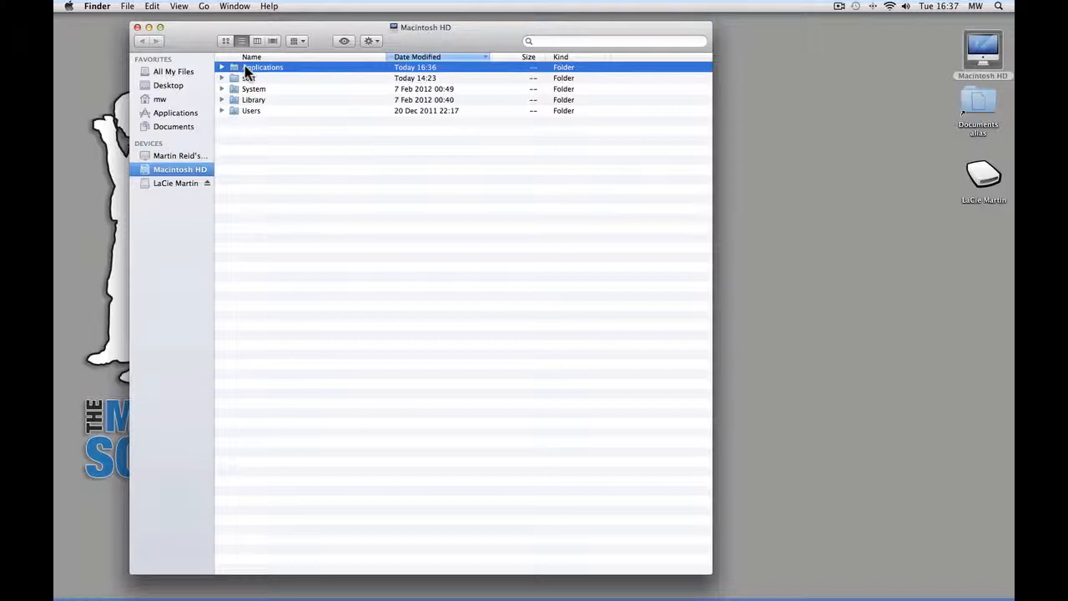
double_click(245, 68)
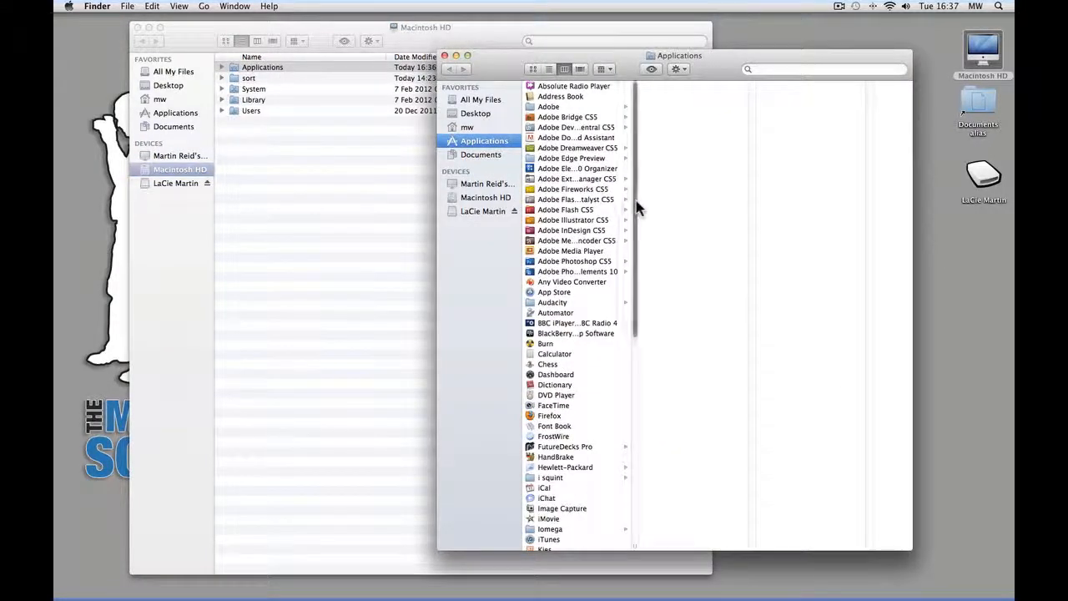
drag(636, 210, 641, 371)
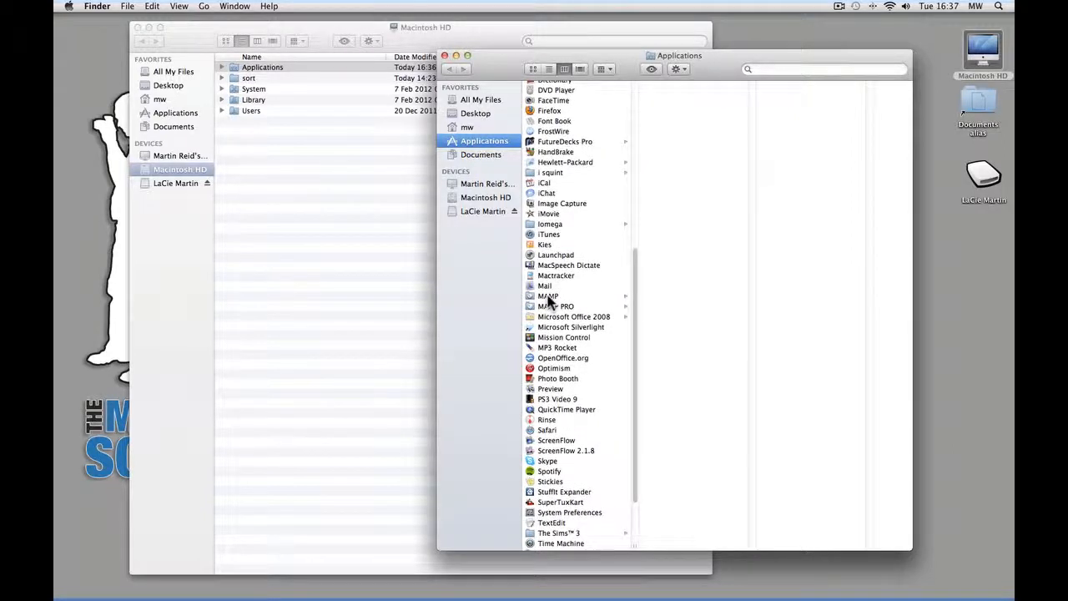
click(548, 298)
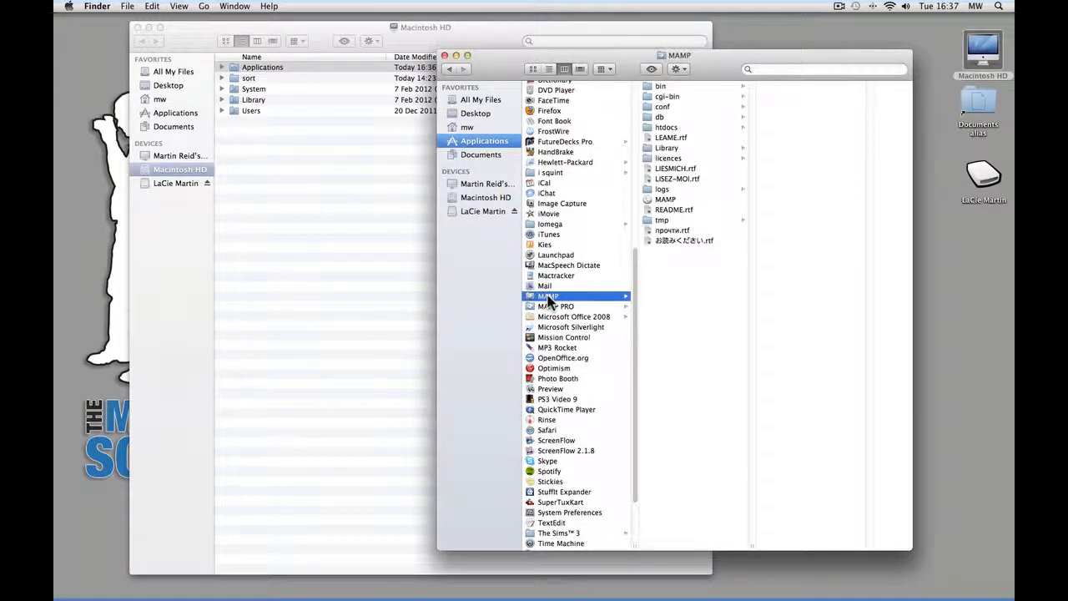
click(655, 202)
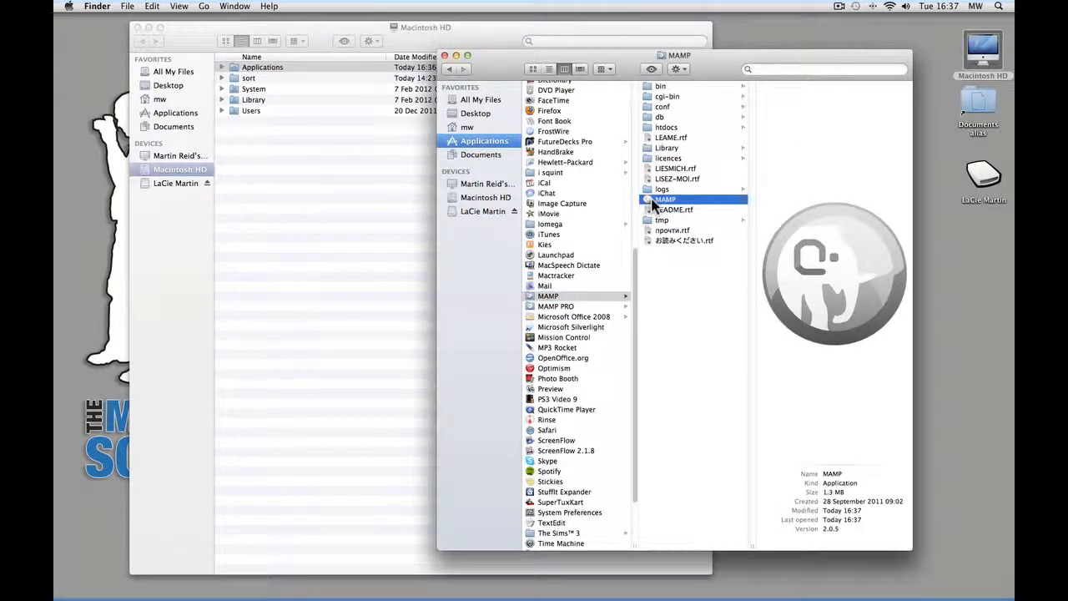
drag(650, 198, 425, 593)
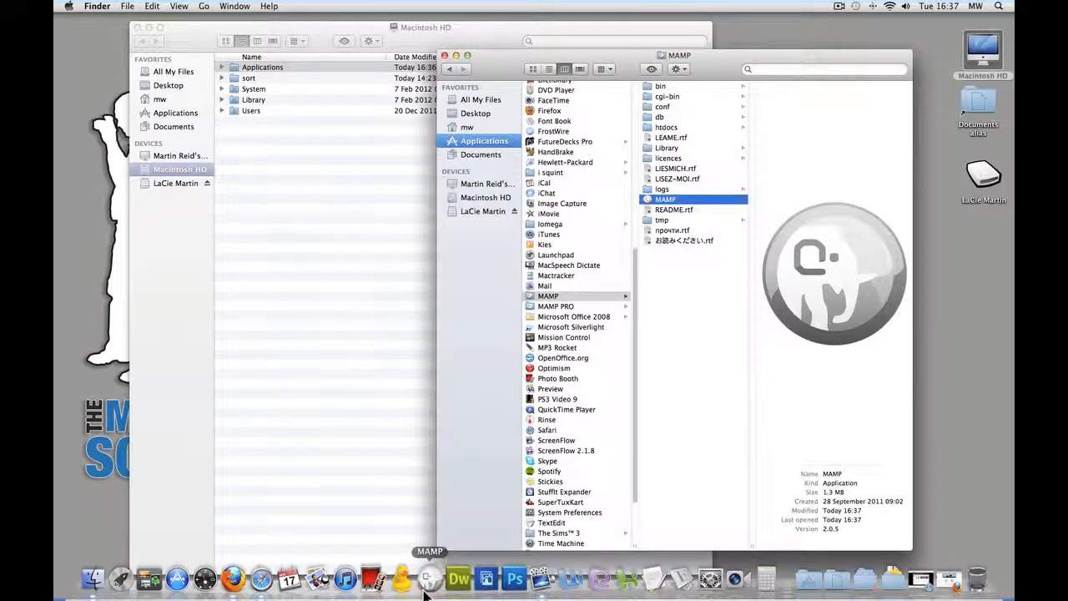
click(444, 55)
click(137, 29)
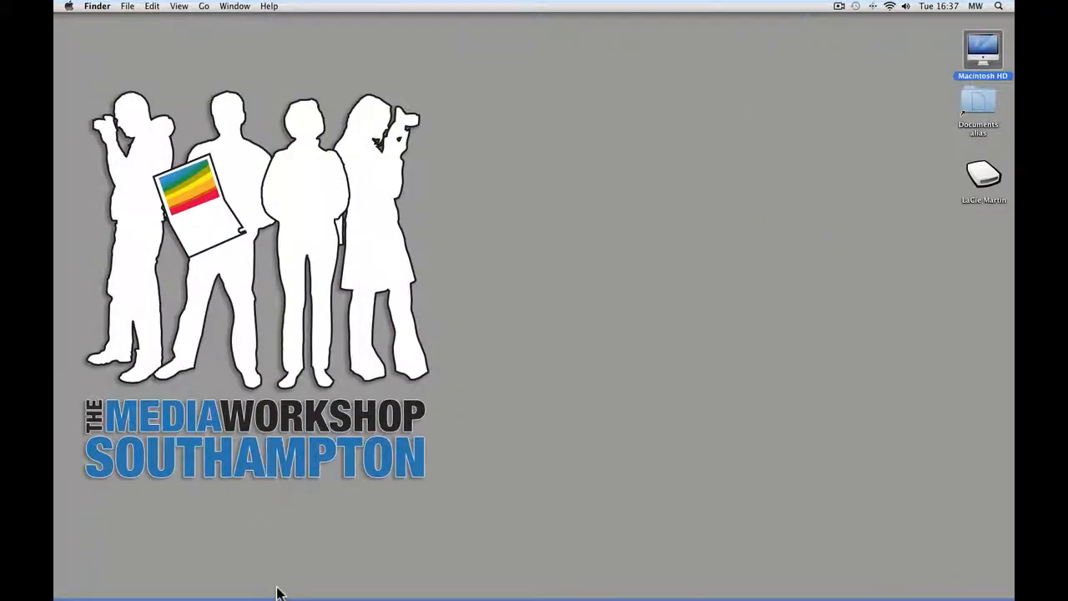
- Launch regular MAMP from the Dock instead of MAMP PRO and centre its control window
mouse_move(278, 594)
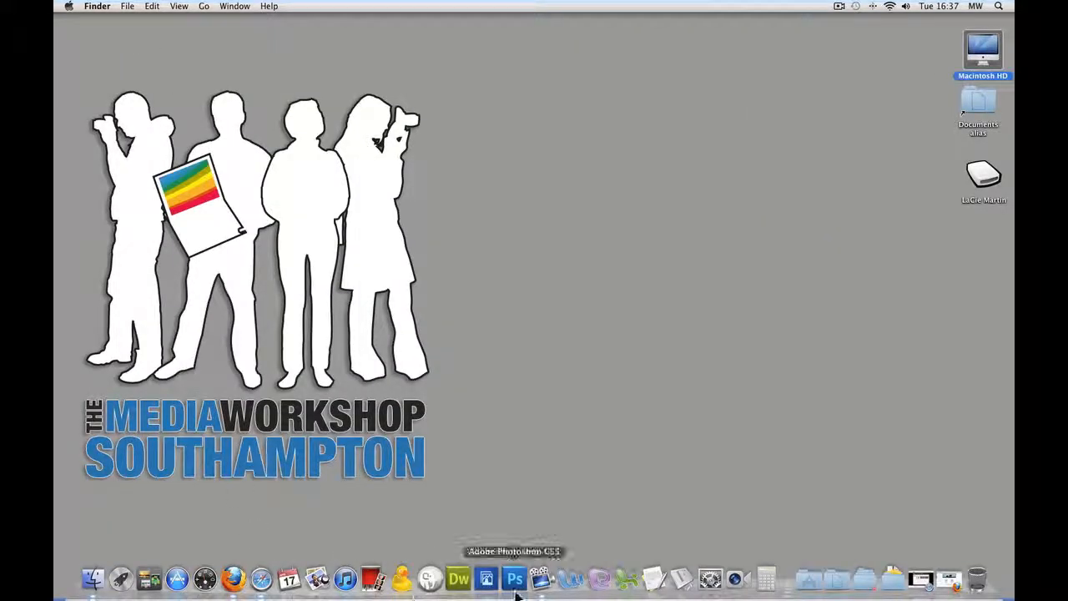
click(430, 579)
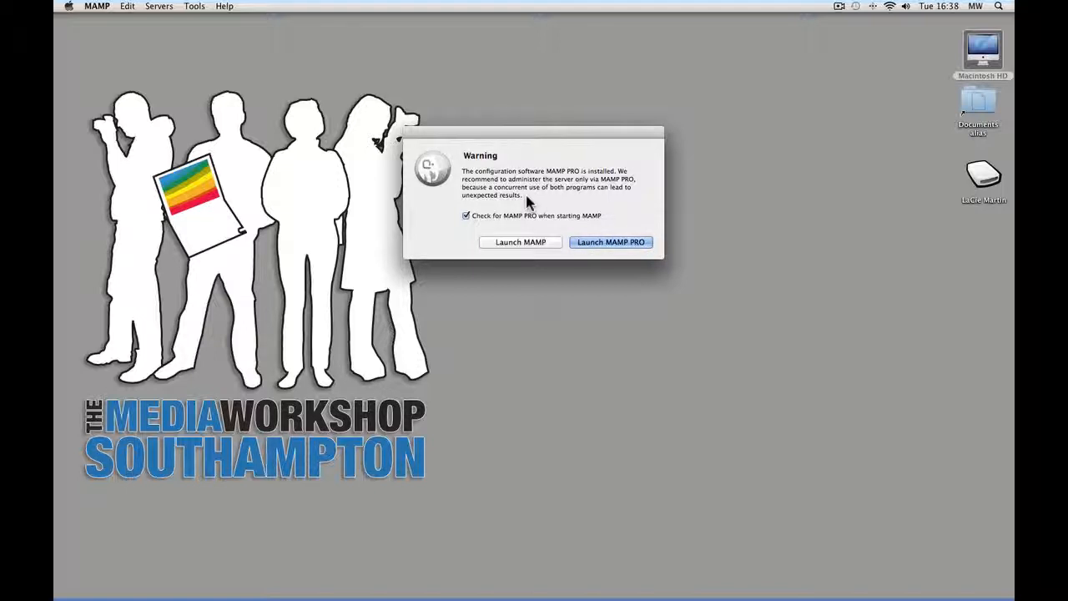
click(527, 249)
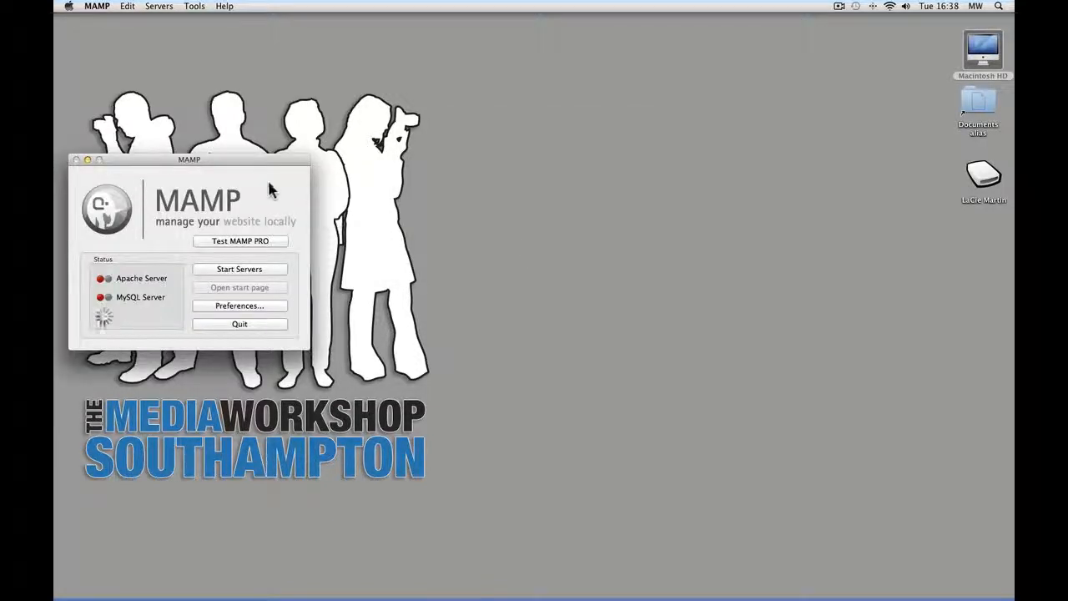
drag(255, 159, 585, 164)
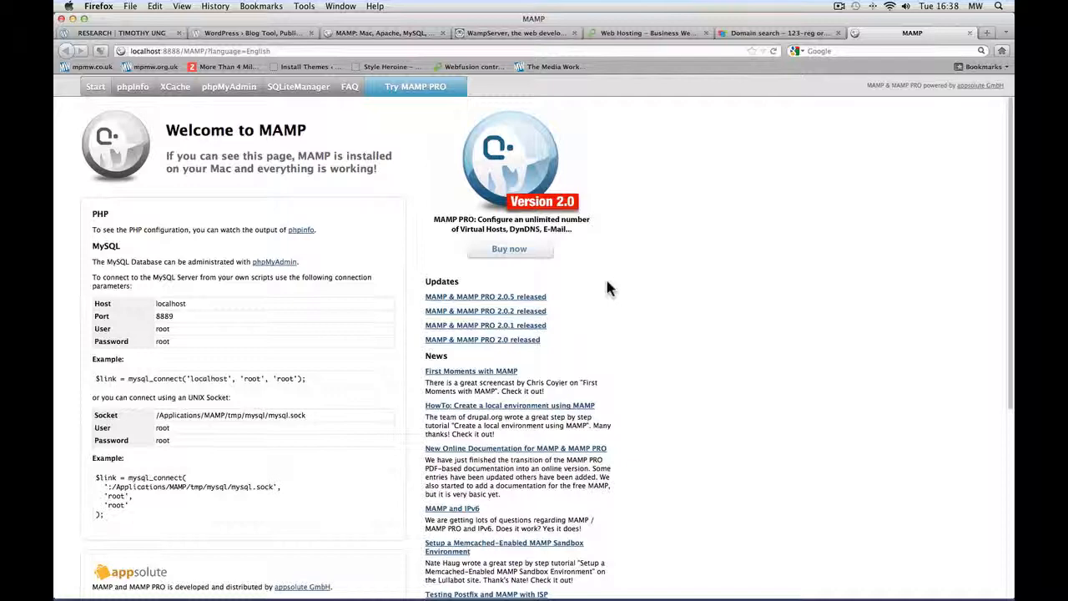
drag(593, 19, 638, 428)
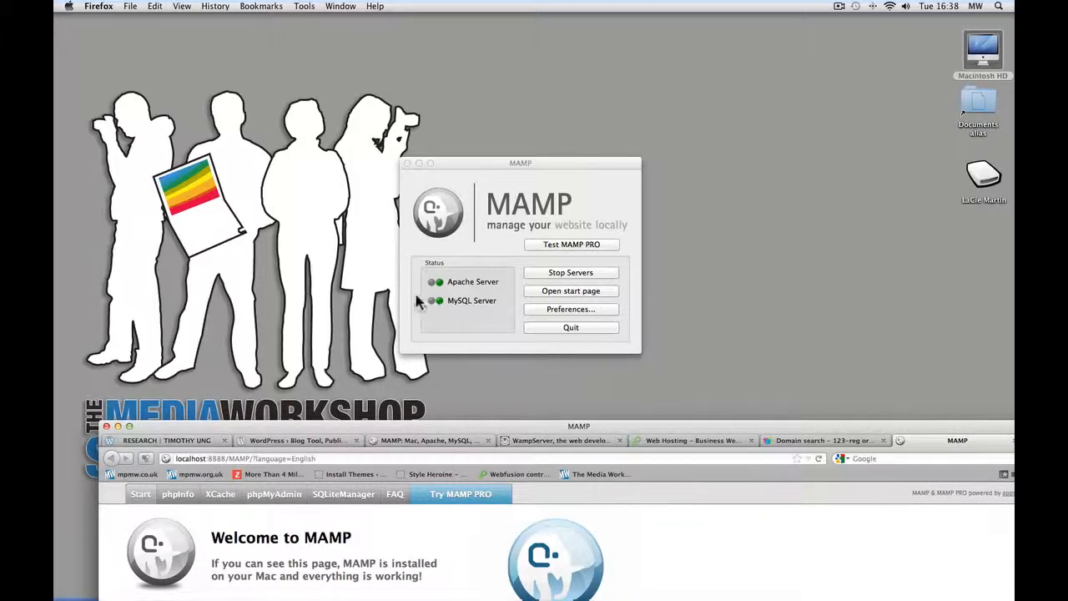
click(462, 190)
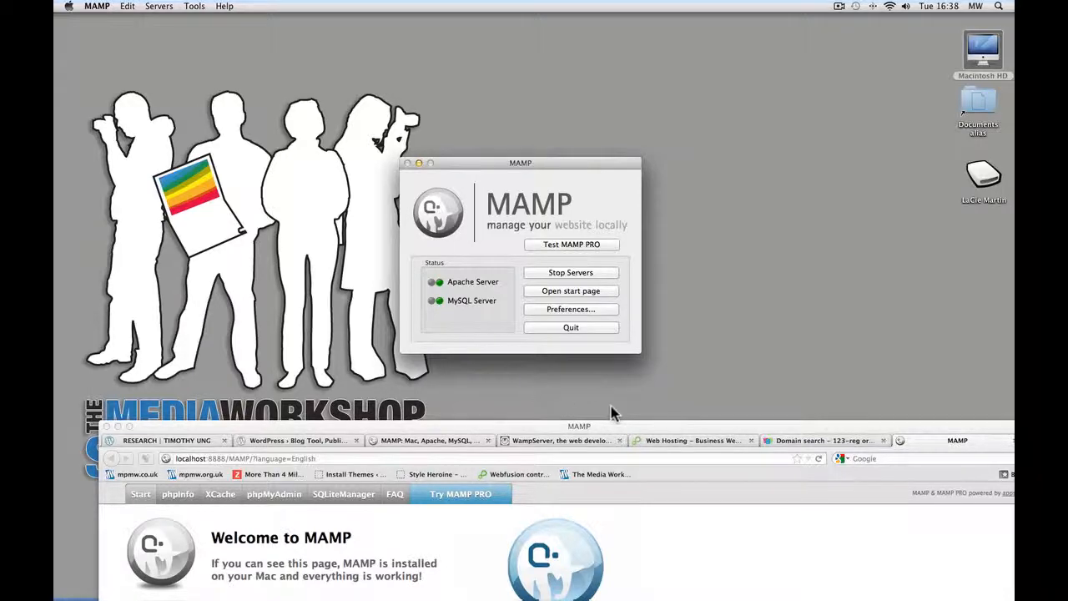
drag(604, 429, 572, 6)
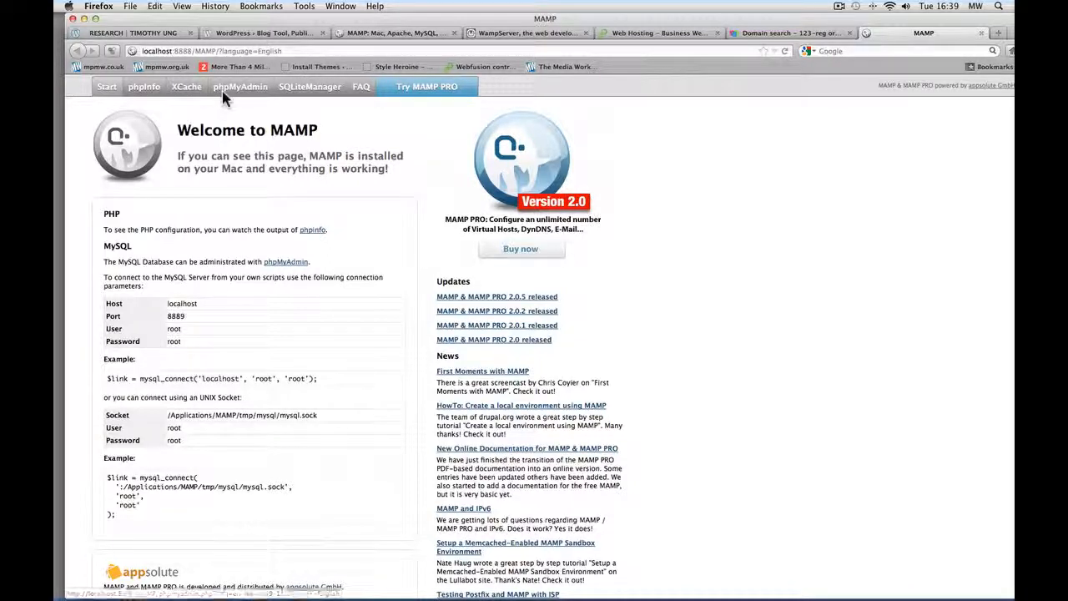
- In phpMyAdmin, enter wp1 under Create new database and create it
click(225, 93)
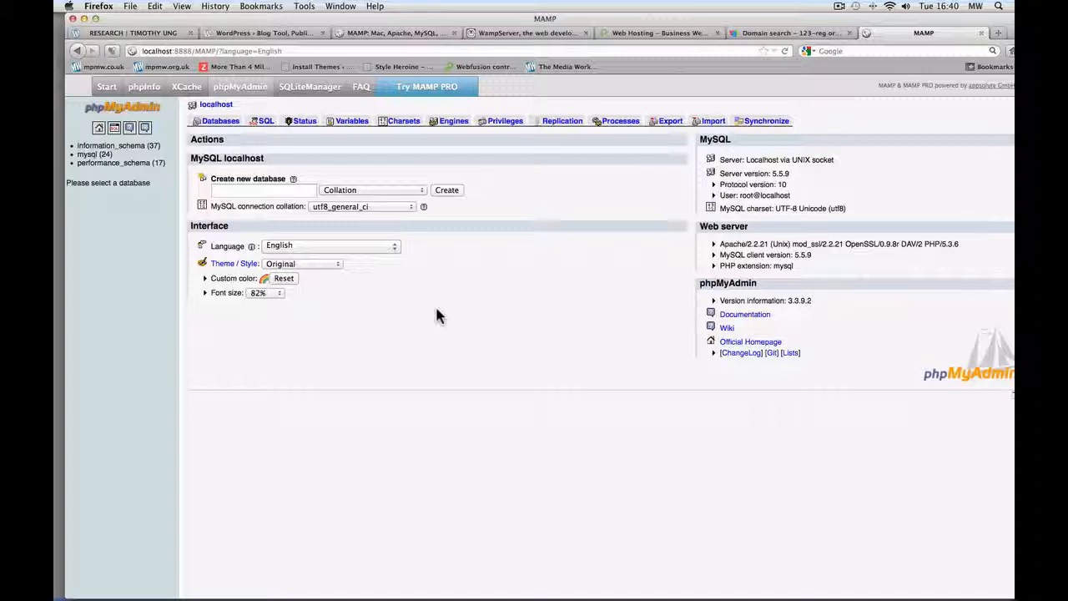
click(249, 192)
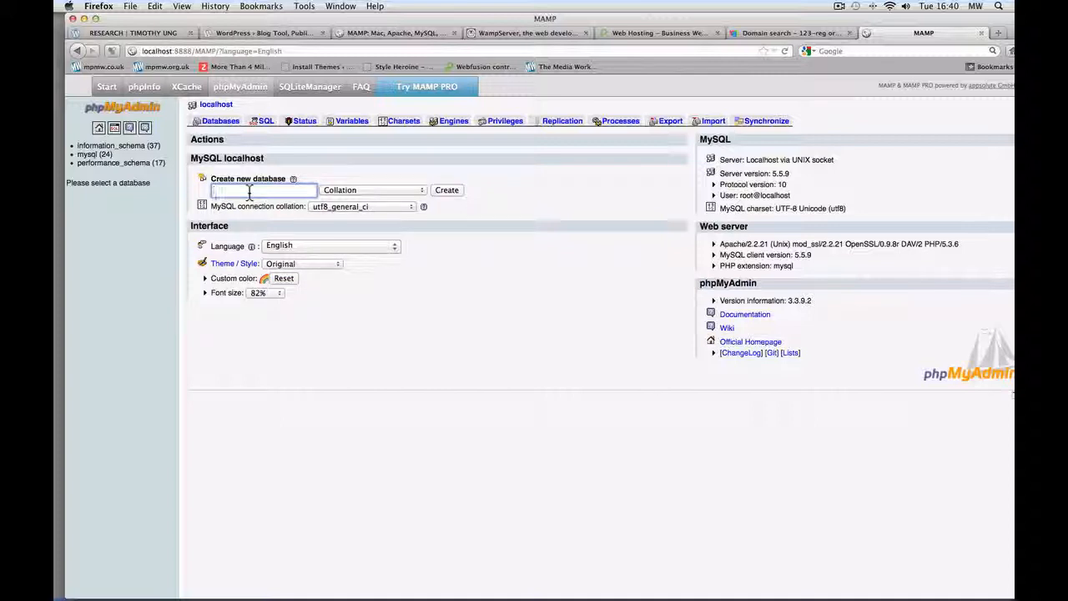
text(wp1)
click(448, 192)
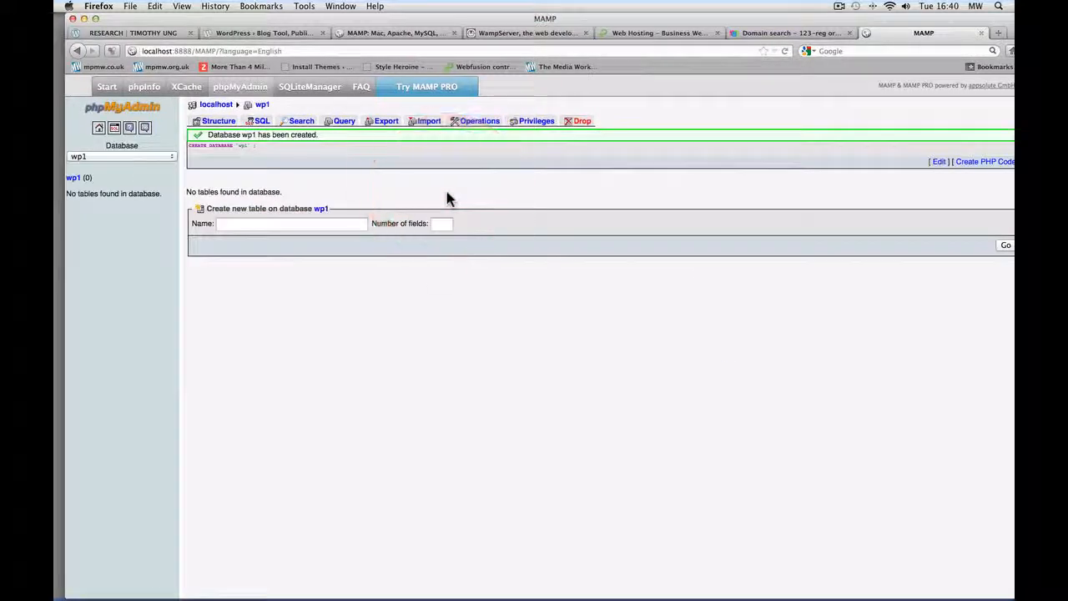